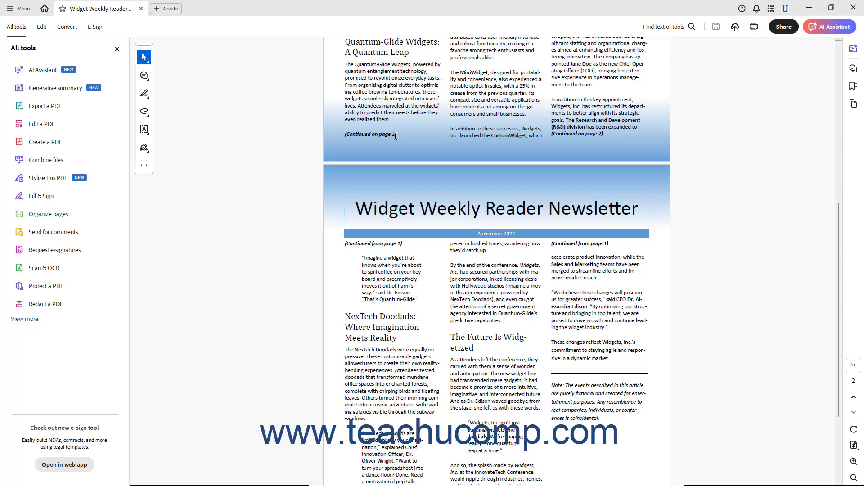
# Draw an article box around the entire first column of page 1, starting at the "New Widget Line" heading
pyautogui.scroll(8, 395, 136)
pyautogui.scroll(2, 395, 149)
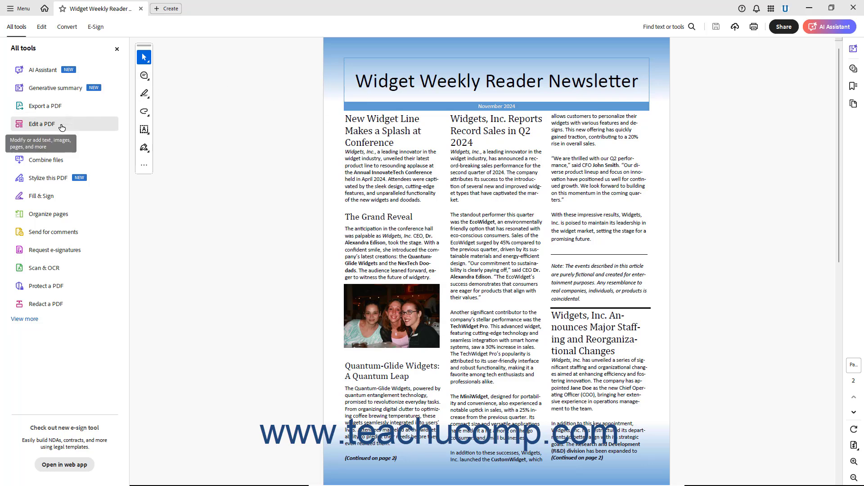
pyautogui.click(42, 27)
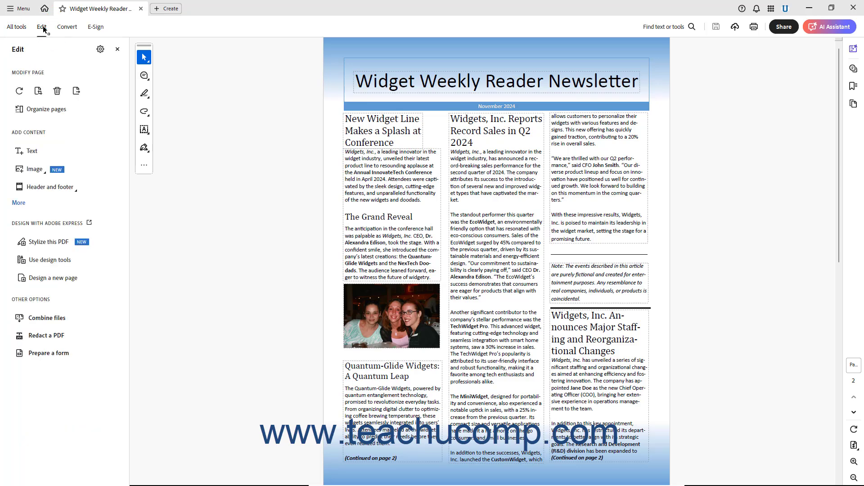
pyautogui.click(18, 203)
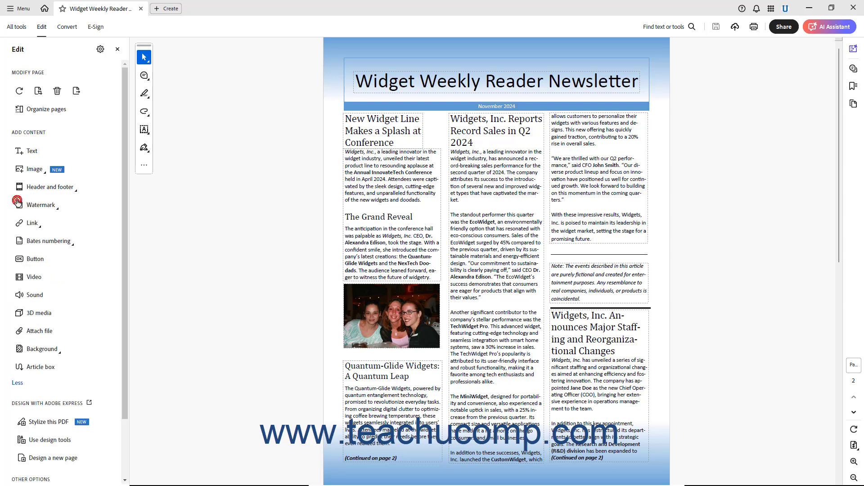
pyautogui.click(43, 366)
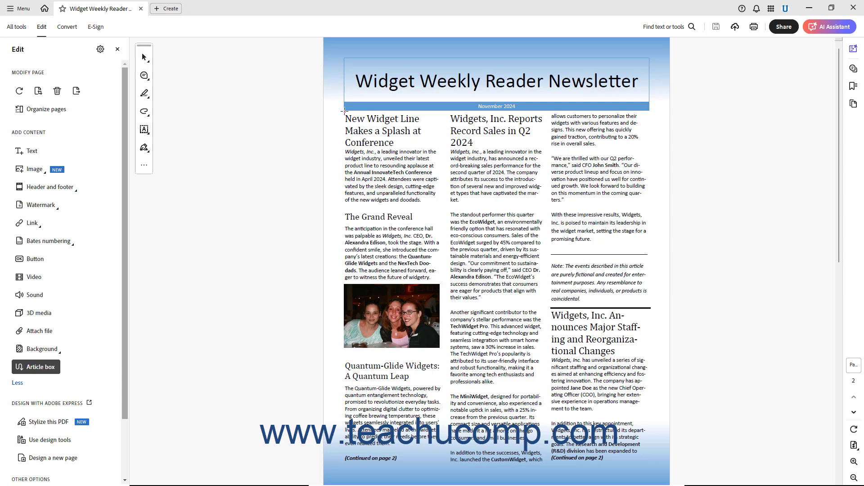
pyautogui.moveTo(345, 111); pyautogui.dragTo(445, 469)
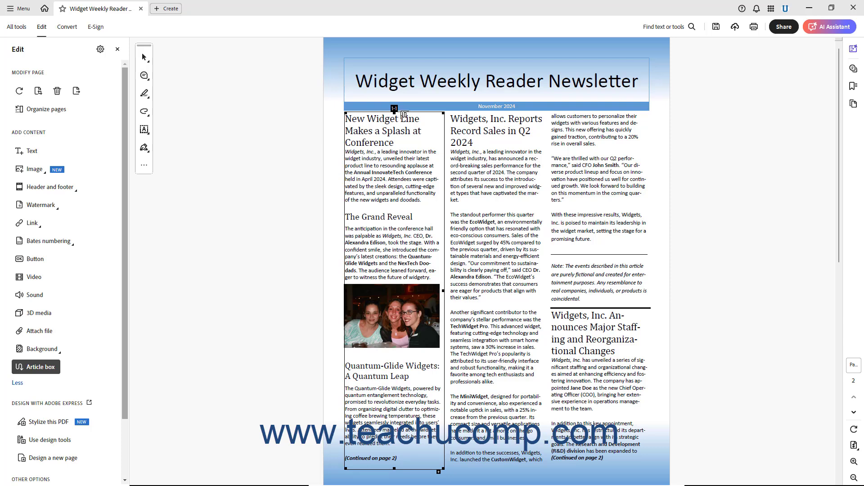
# Continue the article on page 2 with a box around the first column and another around the second column
pyautogui.scroll(-10, 400, 195)
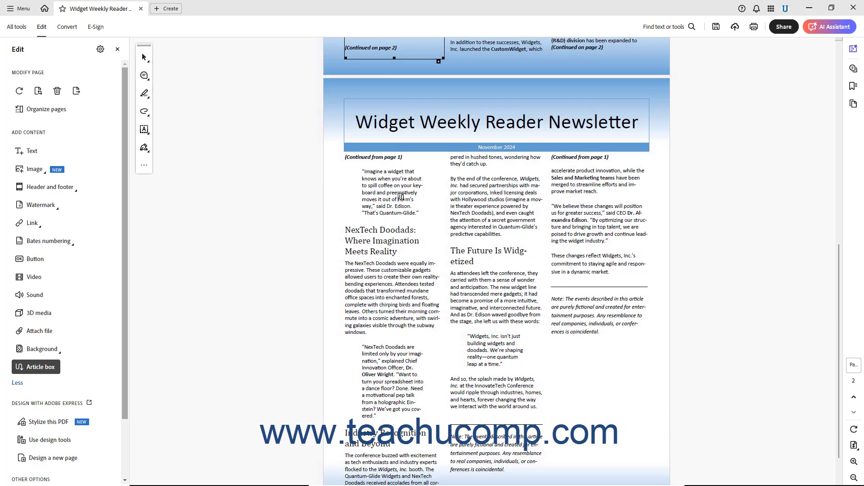
pyautogui.moveTo(345, 113); pyautogui.dragTo(447, 471)
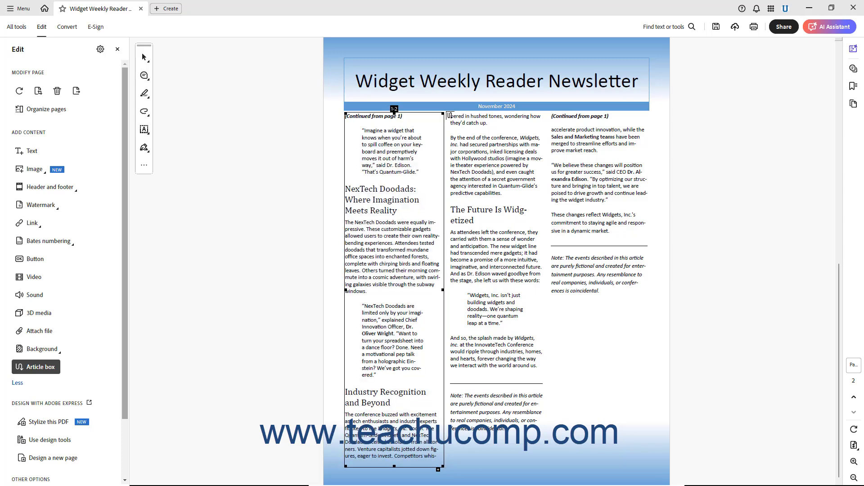
pyautogui.moveTo(449, 116); pyautogui.dragTo(550, 447)
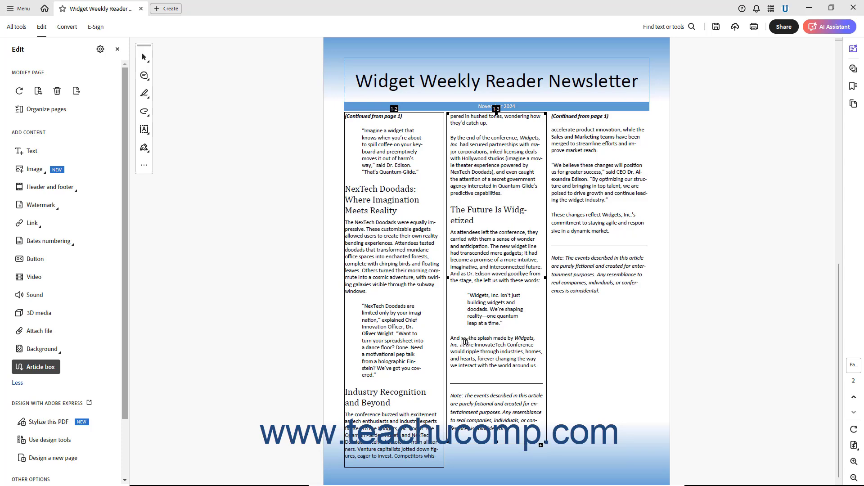
# End the article and give it the title "New Widget Line Makes a Splash at Conference"
pyautogui.scroll(8, 473, 351)
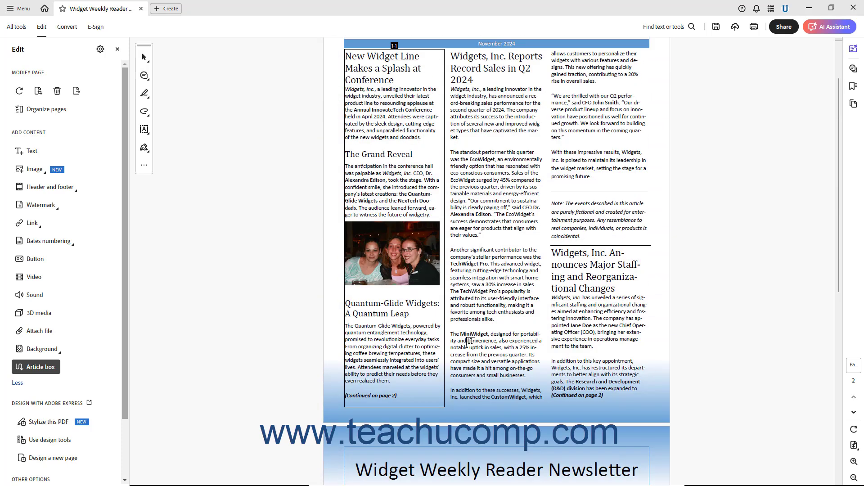
pyautogui.scroll(2, 469, 341)
pyautogui.press('Return')
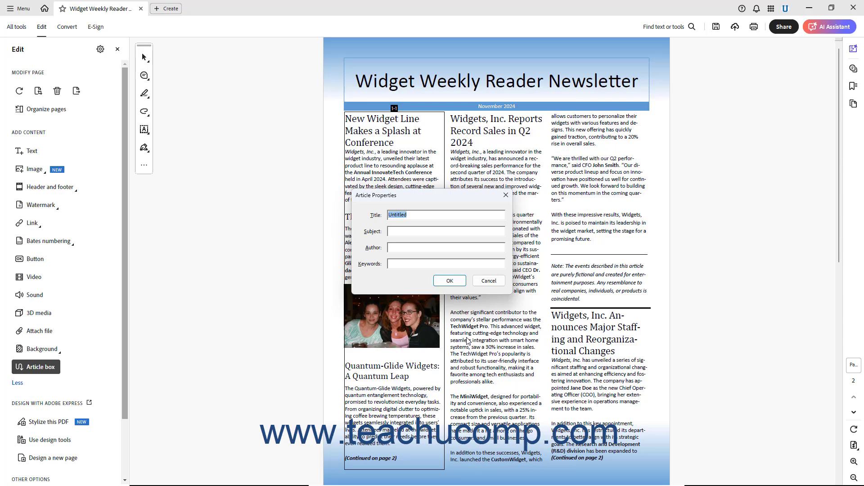
pyautogui.write('New Widget Line Makes a Splash at Conference')
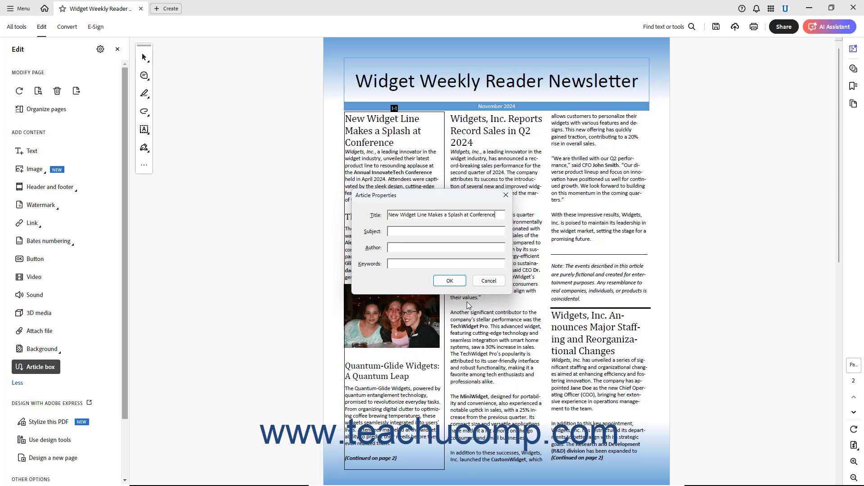
pyautogui.click(450, 281)
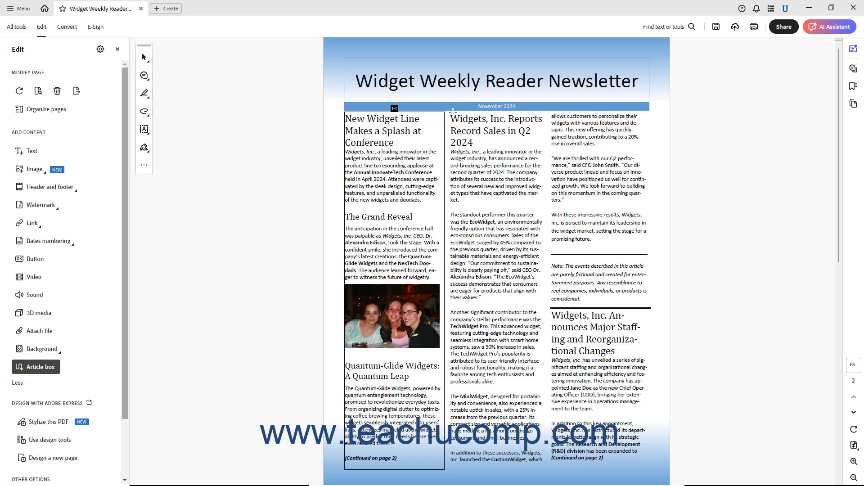
# Create a second article from page 1's second column and the third column's upper part, titled "Widgets, Inc. Reports Records Sales in Q2 2024"
pyautogui.moveTo(448, 114)
pyautogui.mouseDown()
pyautogui.moveTo(500, 142)
pyautogui.moveTo(542, 189)
pyautogui.moveTo(544, 469)
pyautogui.mouseUp()
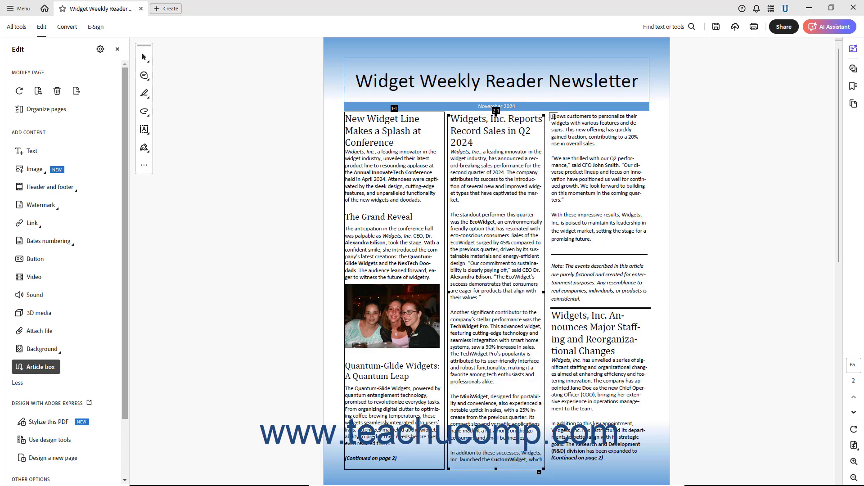
pyautogui.moveTo(549, 113)
pyautogui.mouseDown()
pyautogui.moveTo(578, 145)
pyautogui.moveTo(633, 306)
pyautogui.moveTo(656, 309)
pyautogui.mouseUp()
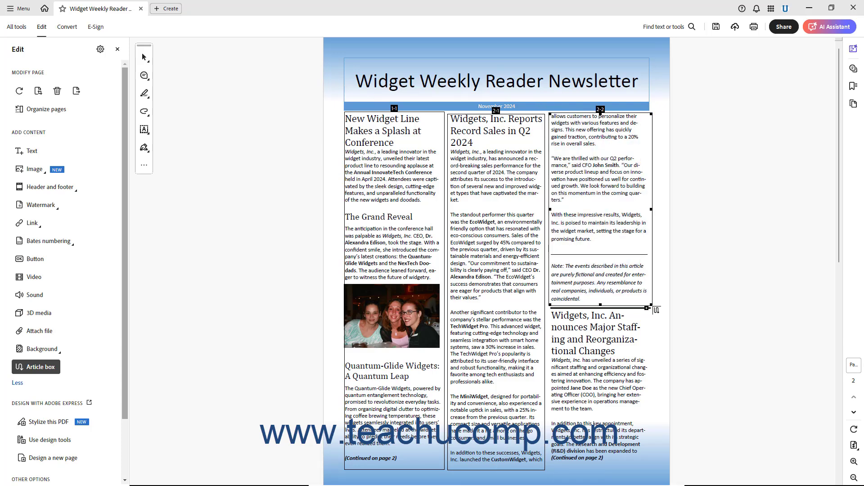
pyautogui.press('Return')
pyautogui.write('W')
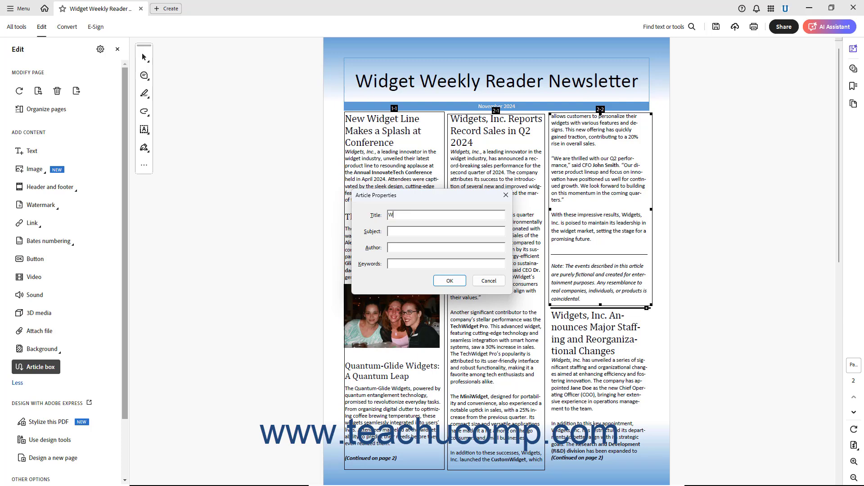
pyautogui.write('idgets, Inc. Reports Record Sales in Q2 2024')
pyautogui.click(450, 280)
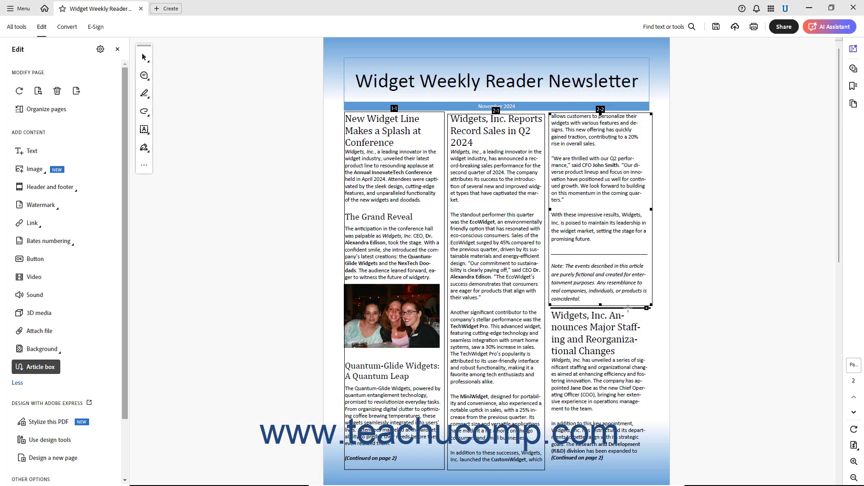
pyautogui.press('Escape')
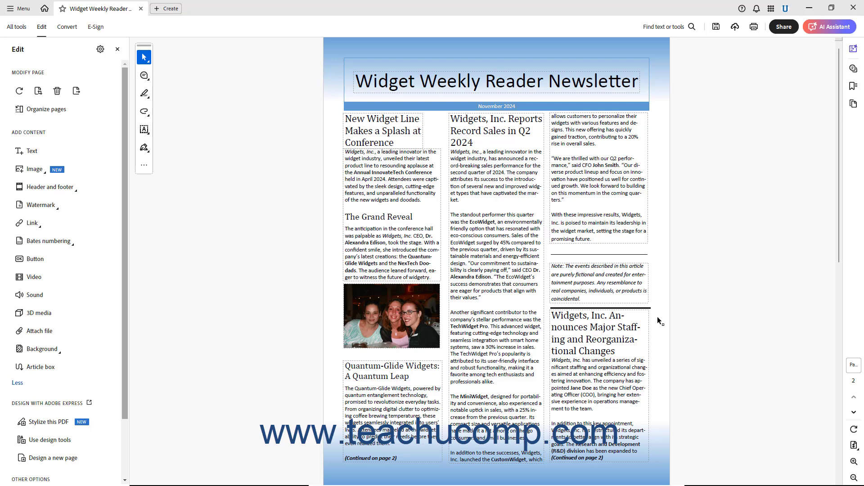
# Display the article boxes on page 1 for review and hide them again
pyautogui.click(48, 368)
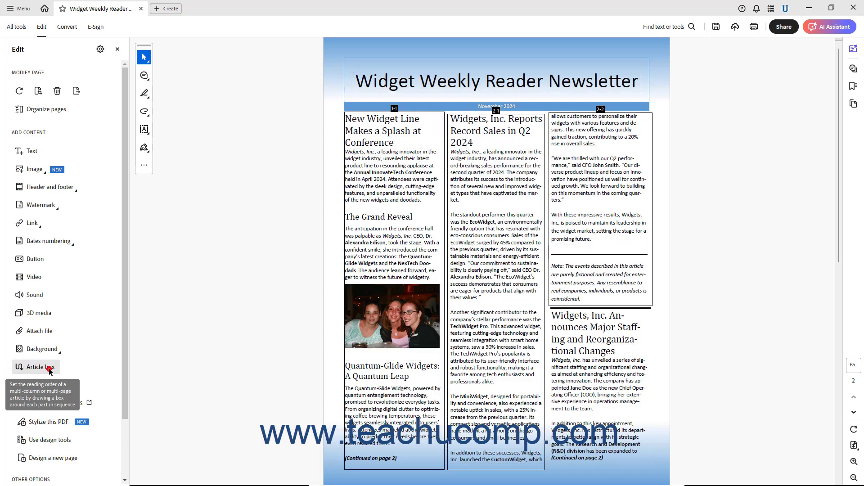
pyautogui.press('Escape')
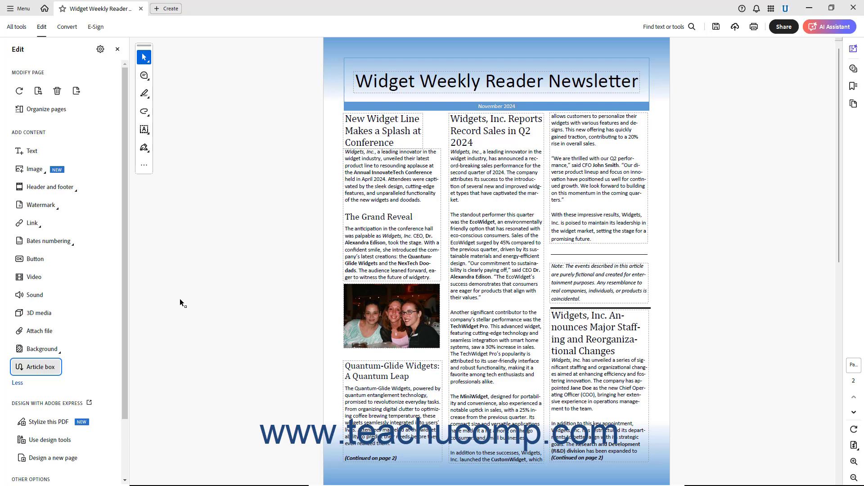
# Show the Articles side panel and go to the article "New Widget Line Makes a Splash at Conference" from it
pyautogui.click(33, 9)
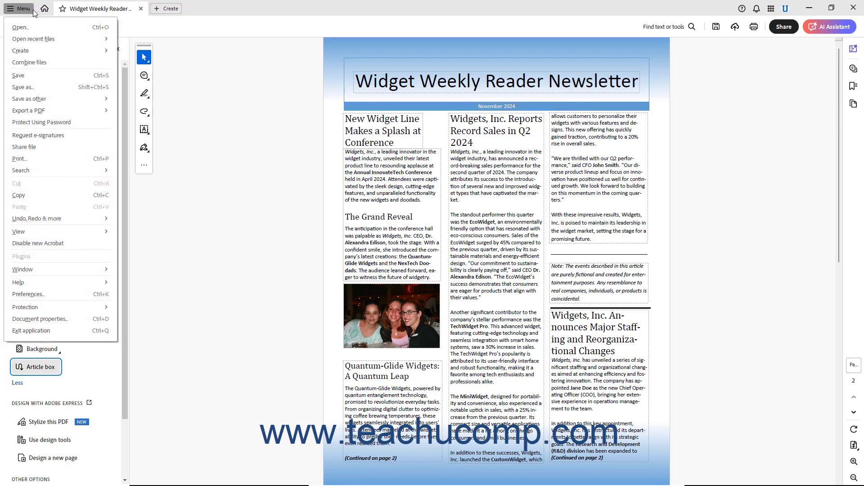
pyautogui.moveTo(28, 235)
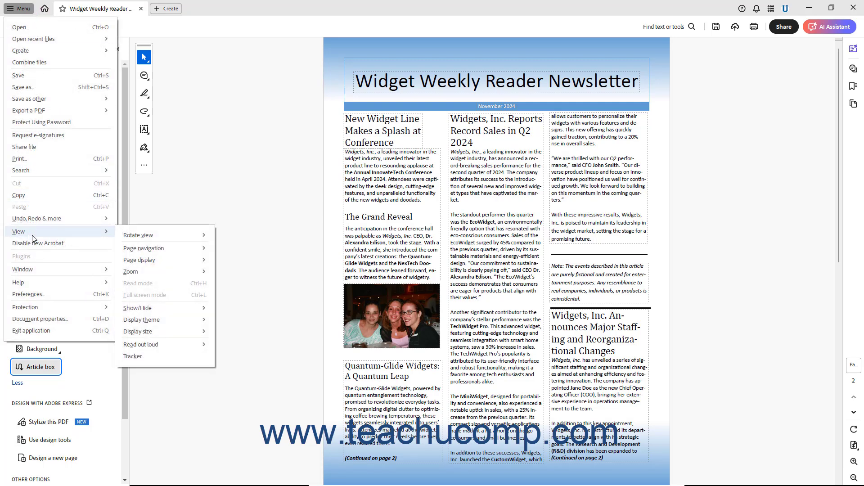
pyautogui.moveTo(165, 312)
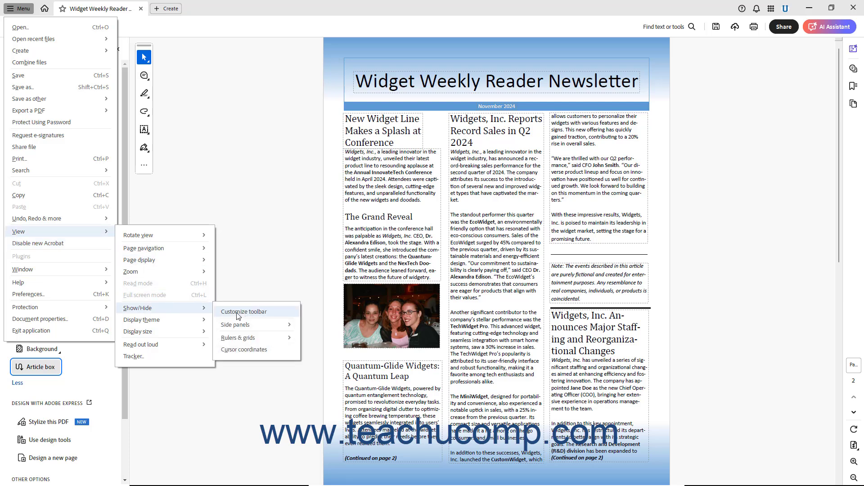
pyautogui.moveTo(245, 325)
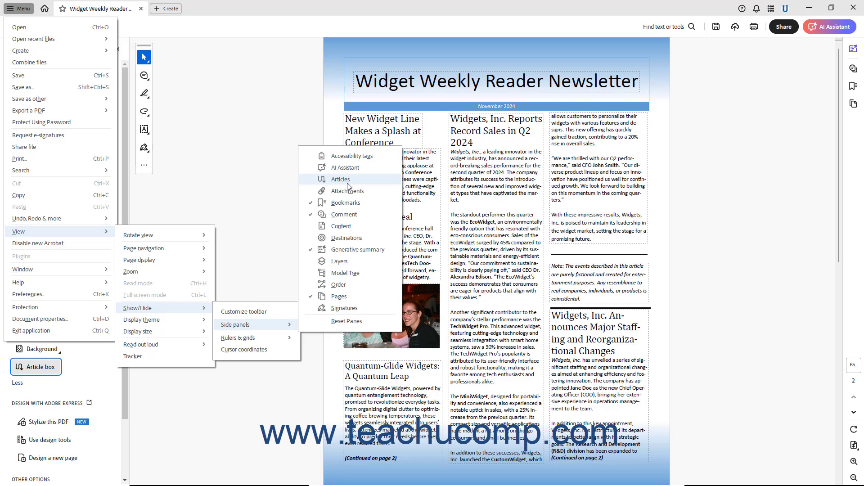
pyautogui.rightClick(859, 129)
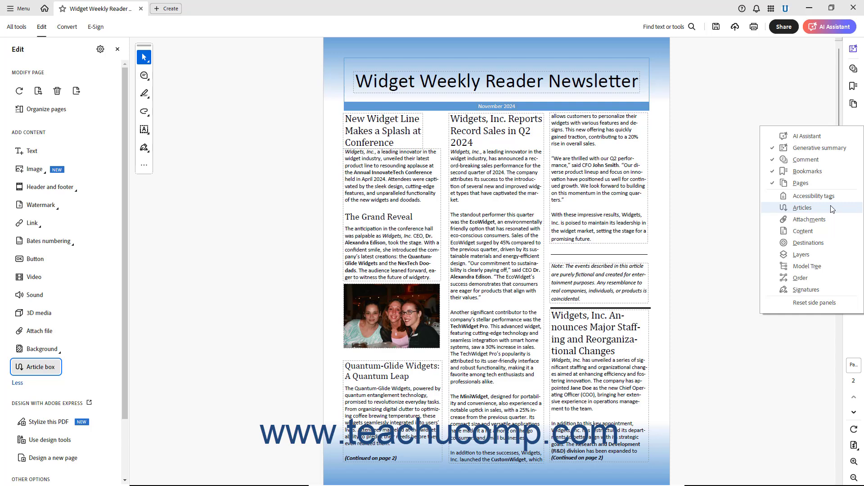
pyautogui.click(802, 208)
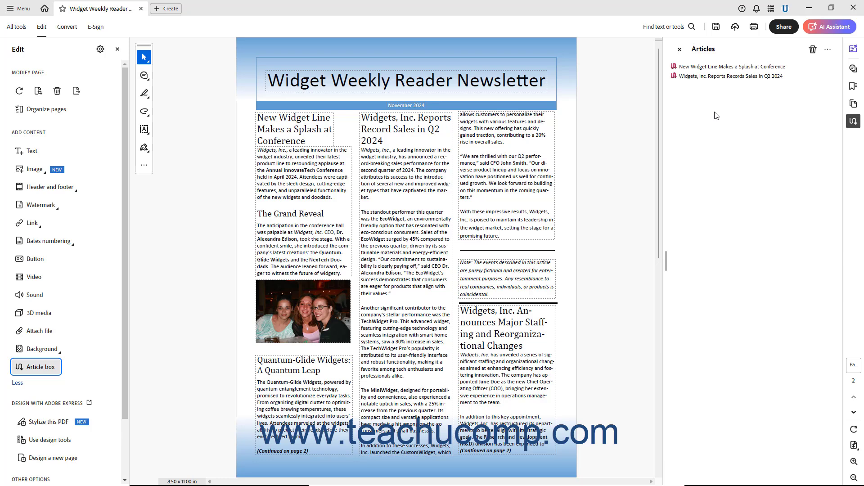
pyautogui.doubleClick(690, 67)
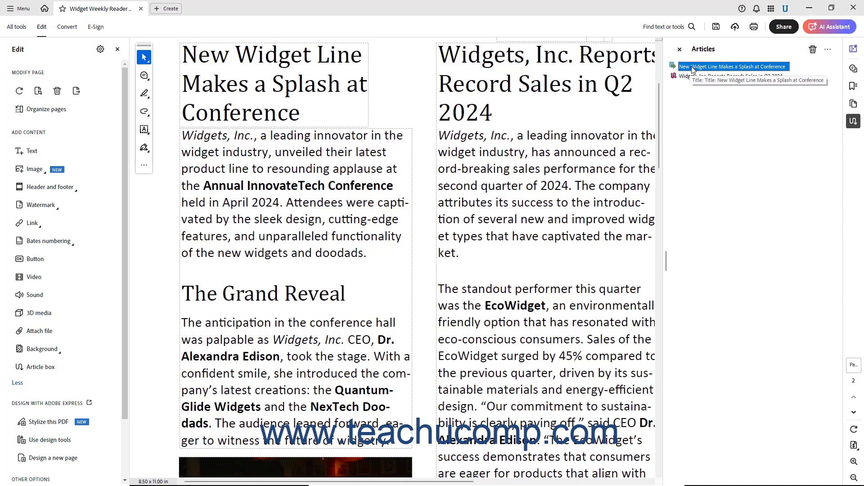
# Start deleting the selected article from the document, cancel the deletion, and set the page view to Fit height
pyautogui.click(812, 53)
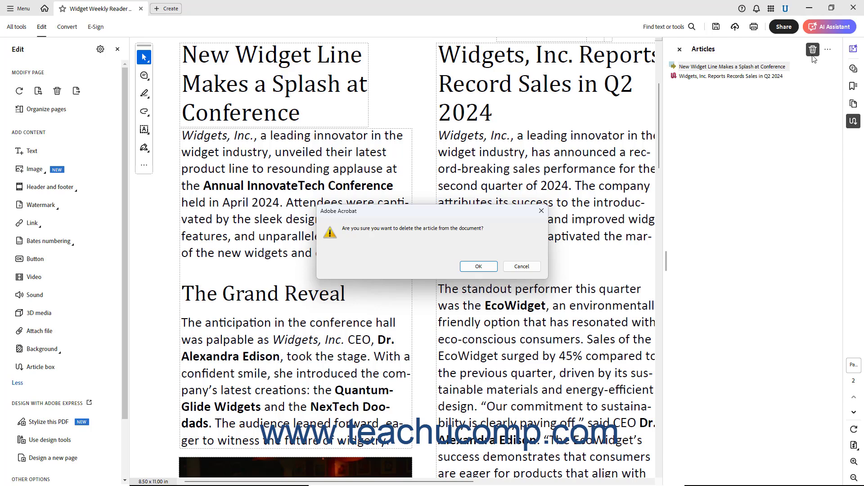
pyautogui.click(522, 267)
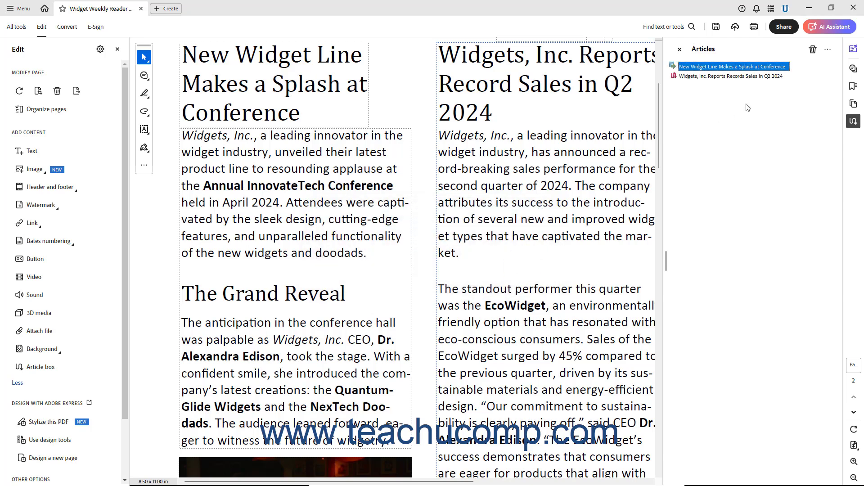
pyautogui.click(853, 448)
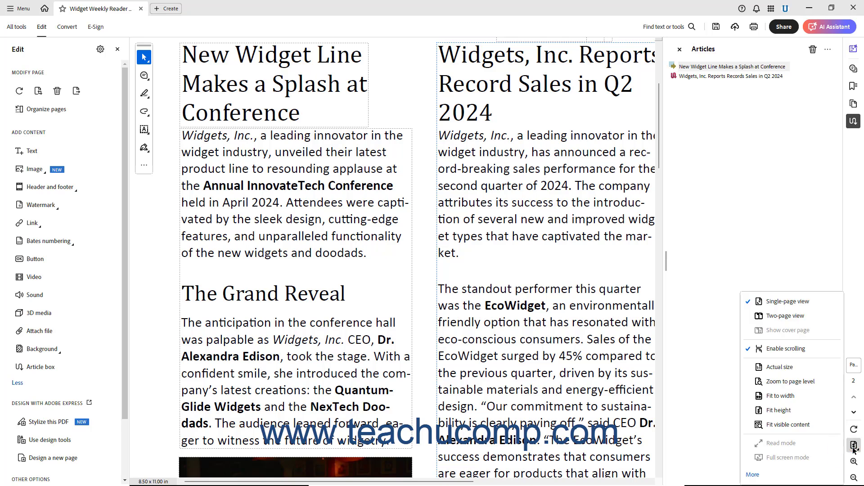
pyautogui.click(816, 410)
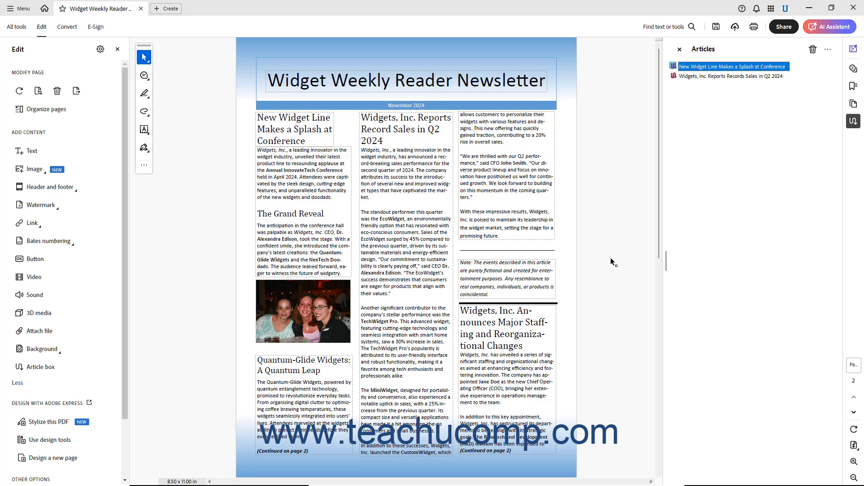
# Start deleting the second article's box in the third column of page 1 and cancel the deletion
pyautogui.click(40, 370)
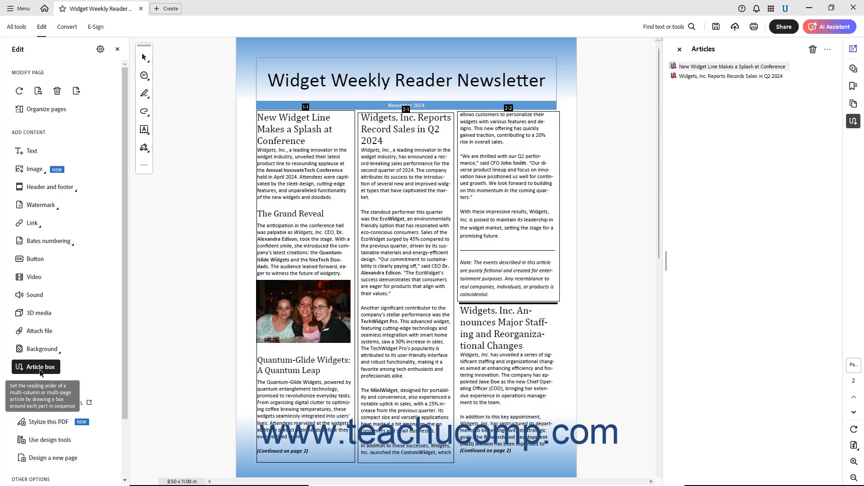
pyautogui.rightClick(509, 108)
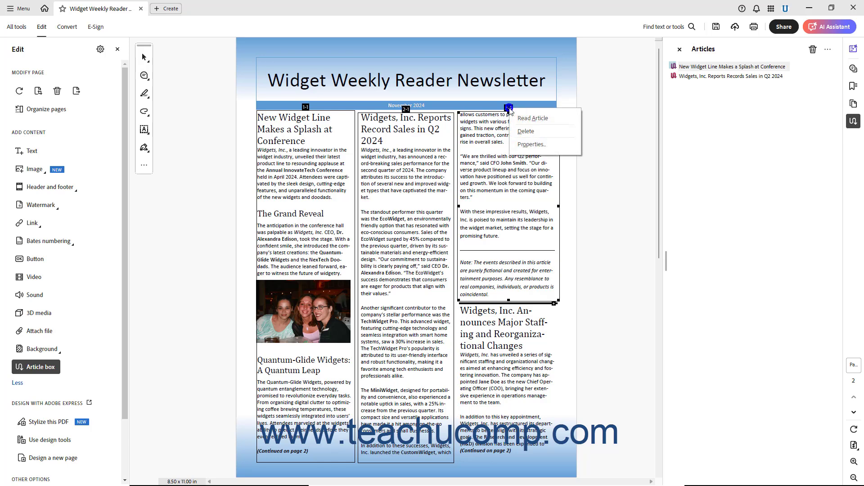
pyautogui.click(522, 132)
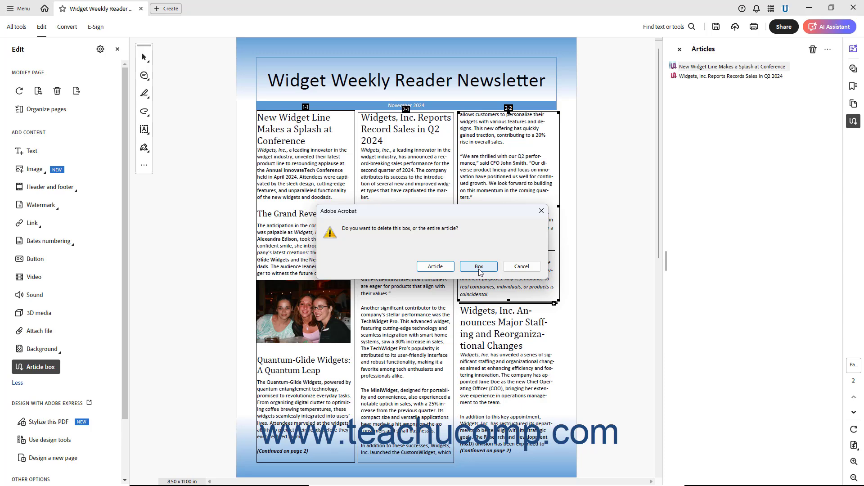
pyautogui.click(517, 268)
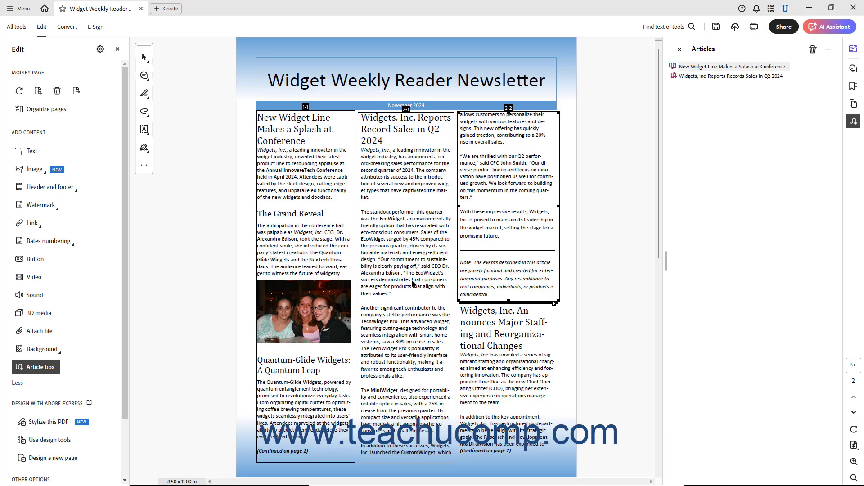
# Insert an extra box after the second article's first box, drawn around "Newsletter" in the page 1 title
pyautogui.click(407, 111)
pyautogui.moveTo(457, 57); pyautogui.dragTo(557, 103)
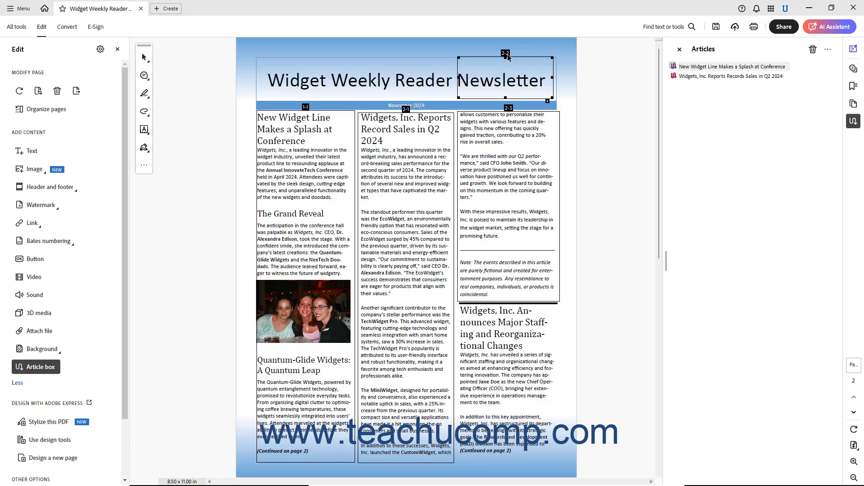
# Delete only the extra box over the page title, keeping the rest of the article, and exit the Article box tool
pyautogui.rightClick(507, 57)
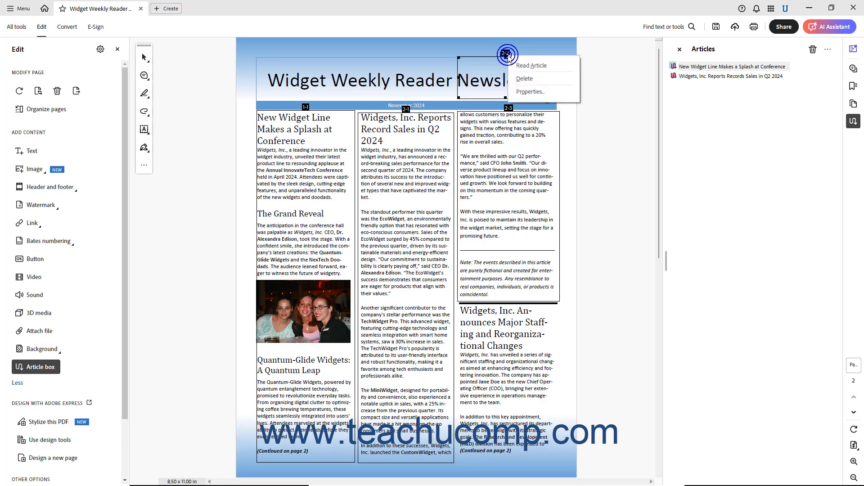
pyautogui.click(521, 78)
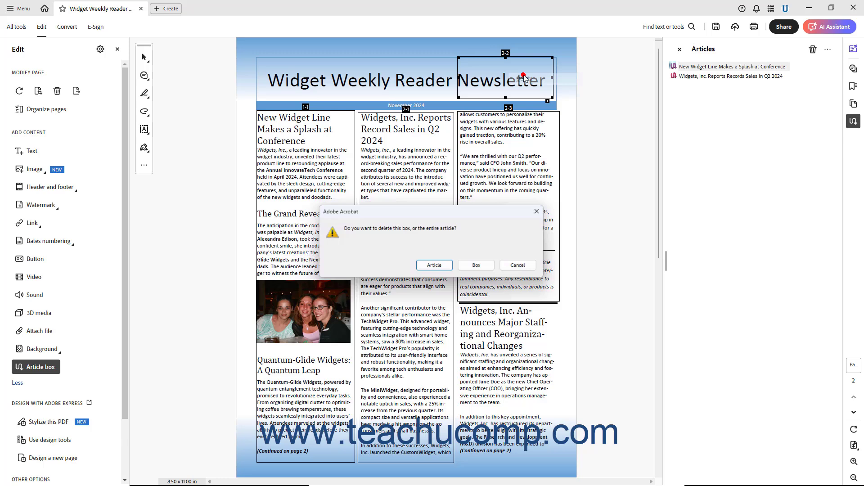
pyautogui.click(479, 266)
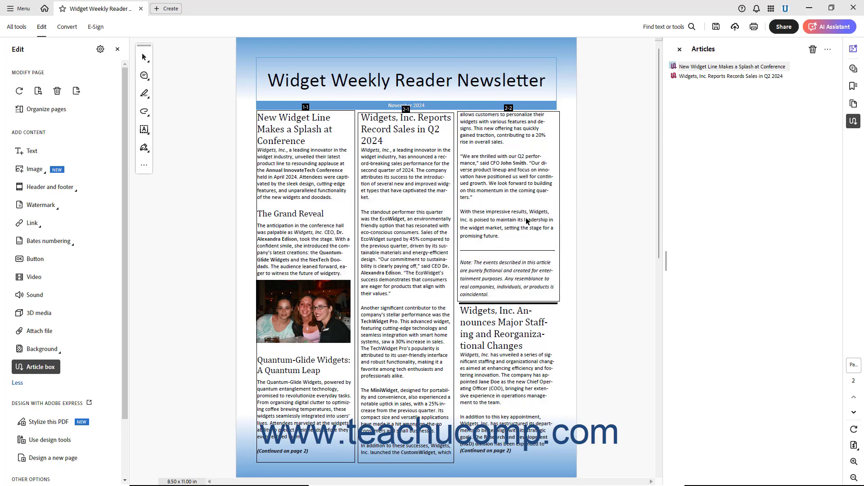
pyautogui.press('Escape')
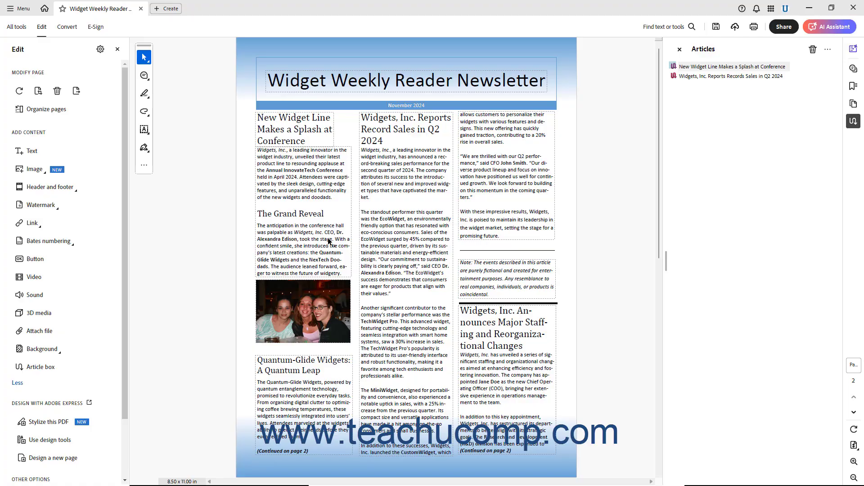